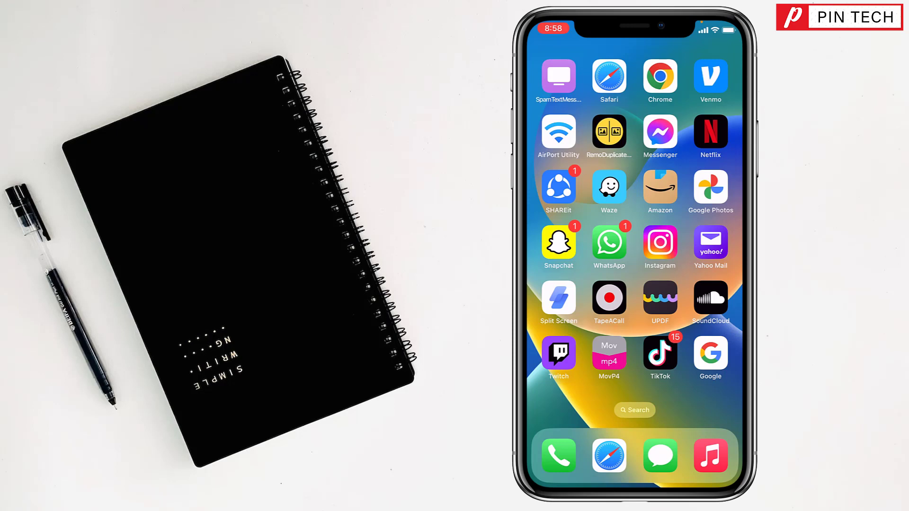
# Step: Launch Instagram and go to your own profile page
pyautogui.click(660, 243)
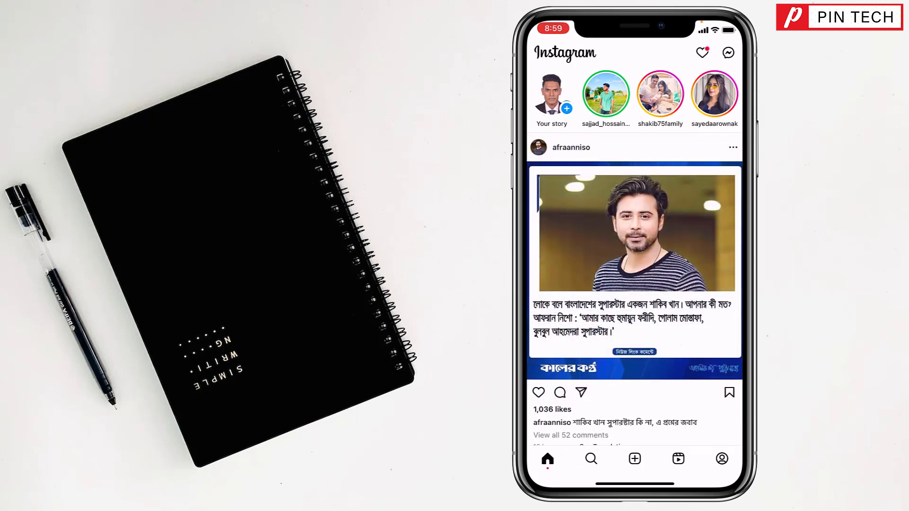
pyautogui.click(722, 458)
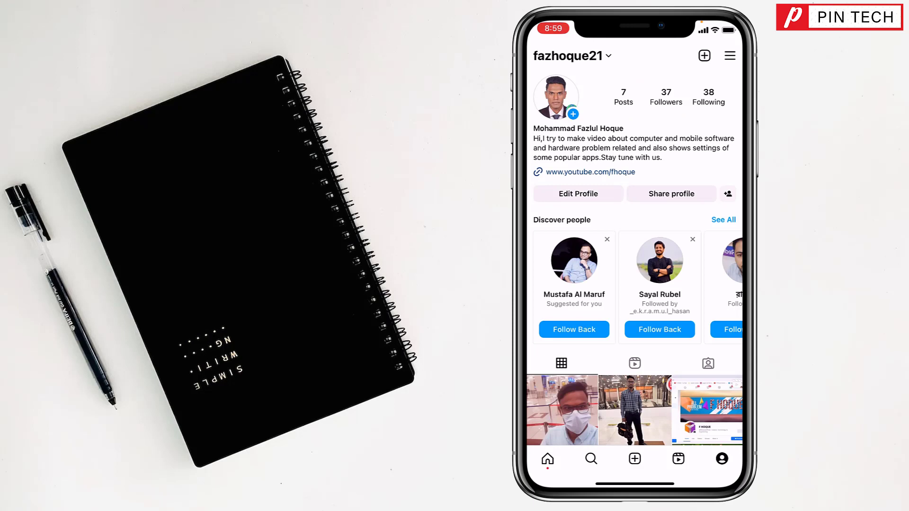
# Step: From the account options menu, go through Settings and privacy to Restricted accounts
pyautogui.click(729, 55)
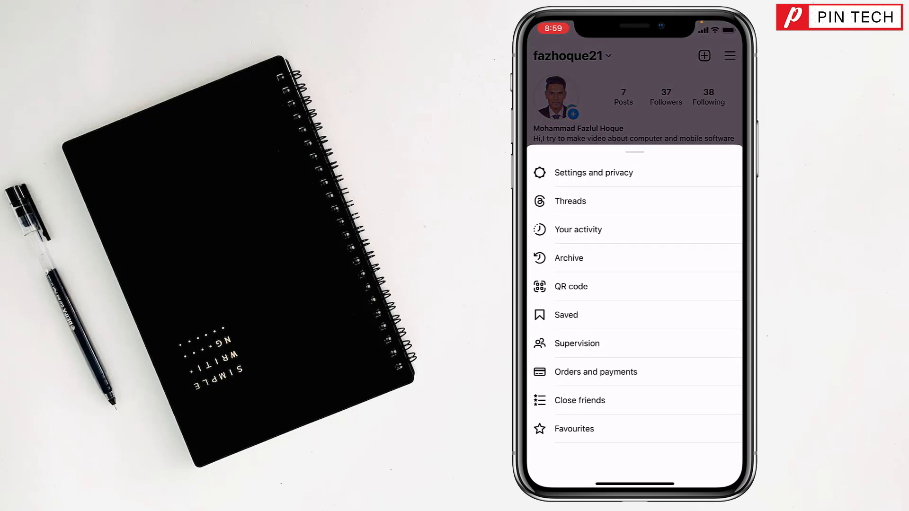
pyautogui.click(594, 173)
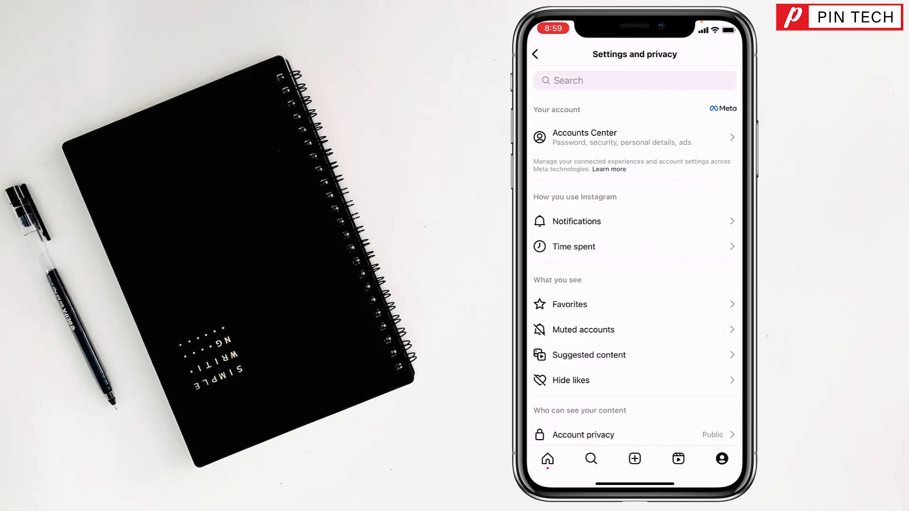
pyautogui.scroll(-2, 633, 285)
pyautogui.scroll(-3, 634, 284)
pyautogui.scroll(-3, 635, 284)
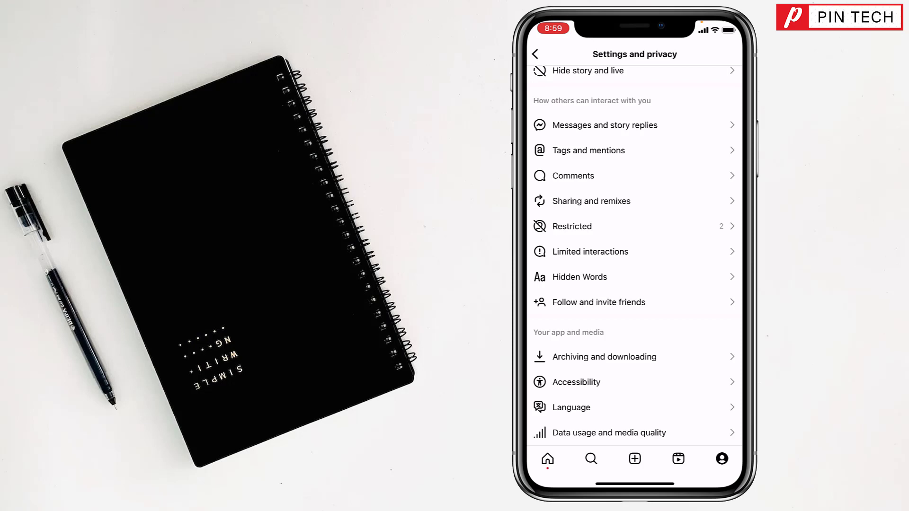
pyautogui.click(572, 226)
# Step: Continue past the Restricted Accounts introduction screen
pyautogui.click(634, 450)
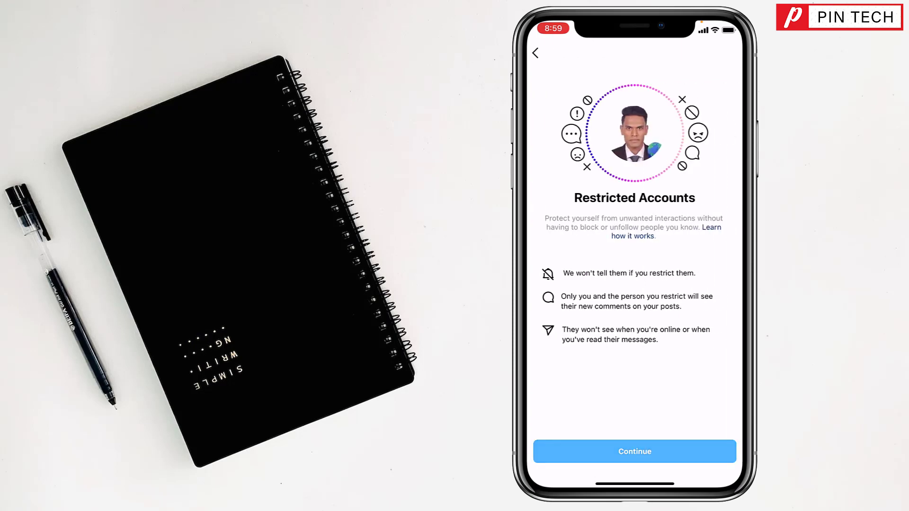